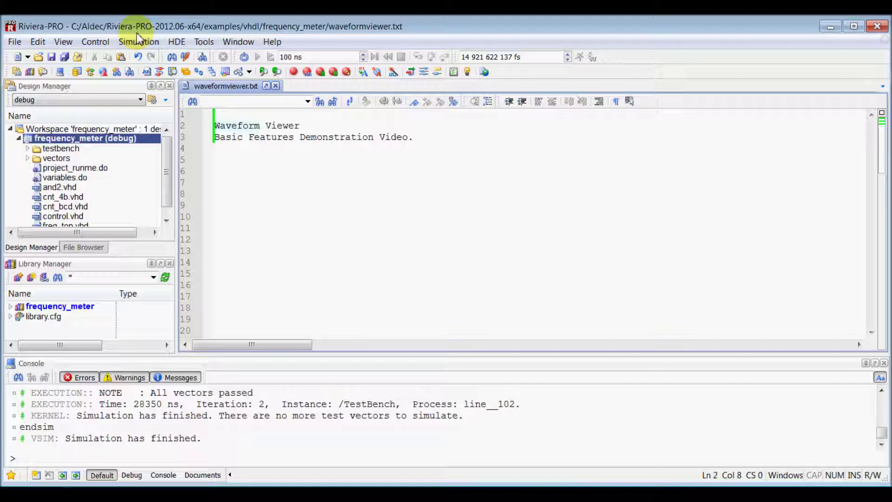
# Initialize the simulation with TestBench as the top-level design unit, creating dataset.asdb.
pyautogui.click(138, 42)
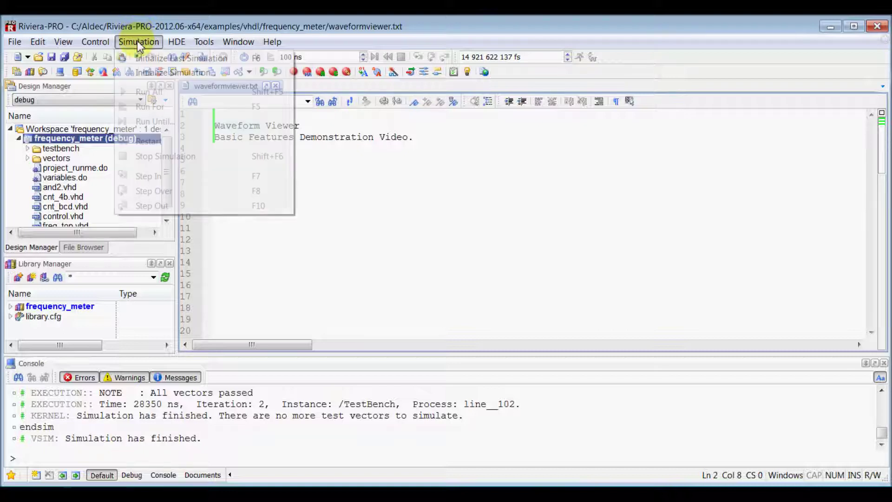
pyautogui.click(147, 74)
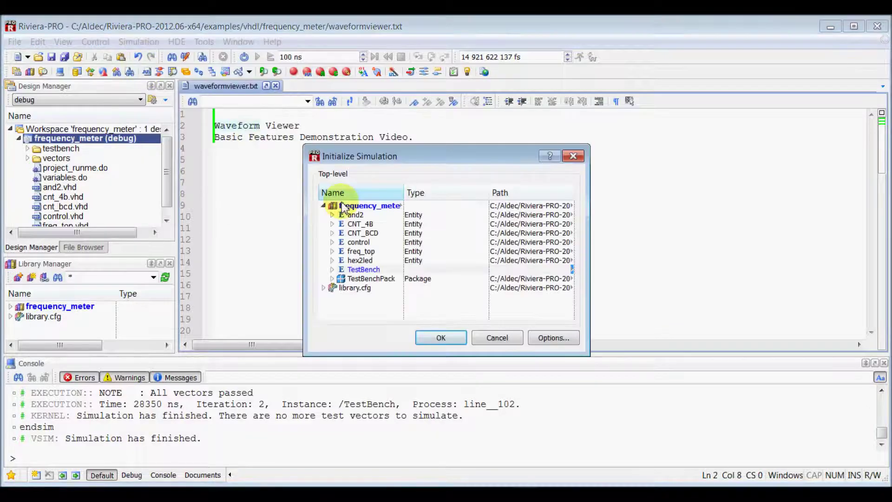
pyautogui.click(362, 269)
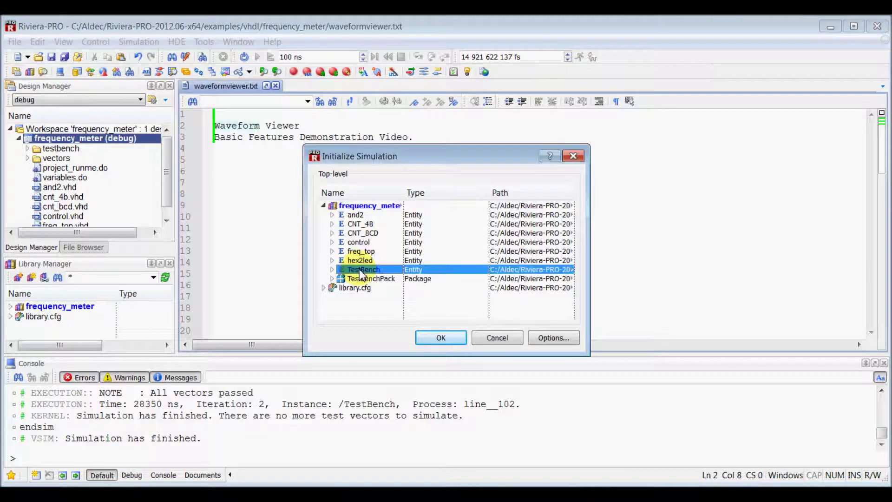
pyautogui.click(439, 337)
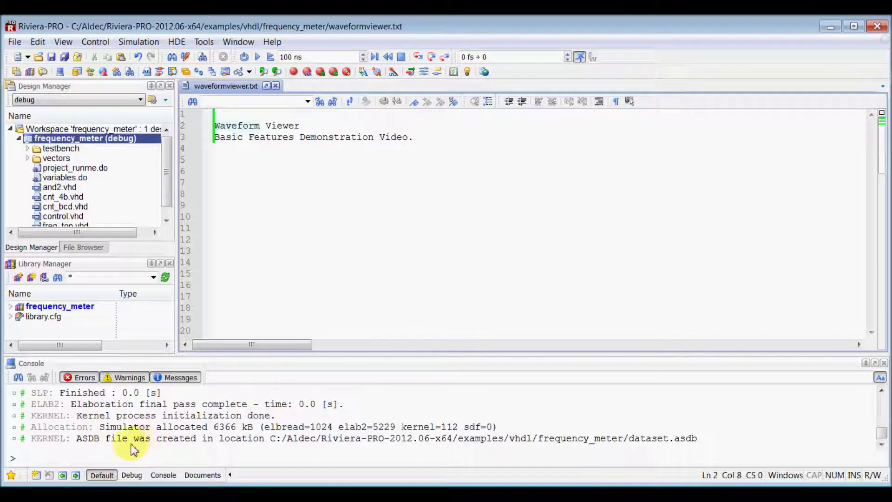
# In the Debug layout, expand TestBench, UUT and U0 to list their signals.
pyautogui.click(132, 476)
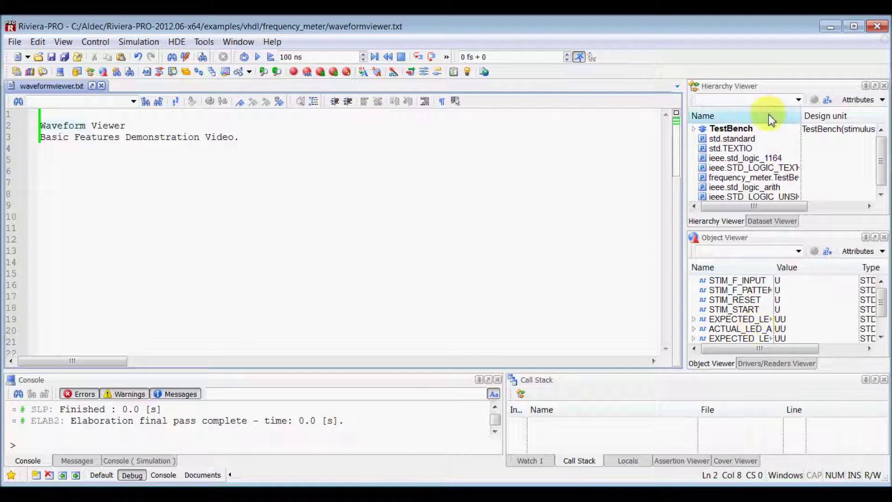
pyautogui.click(694, 129)
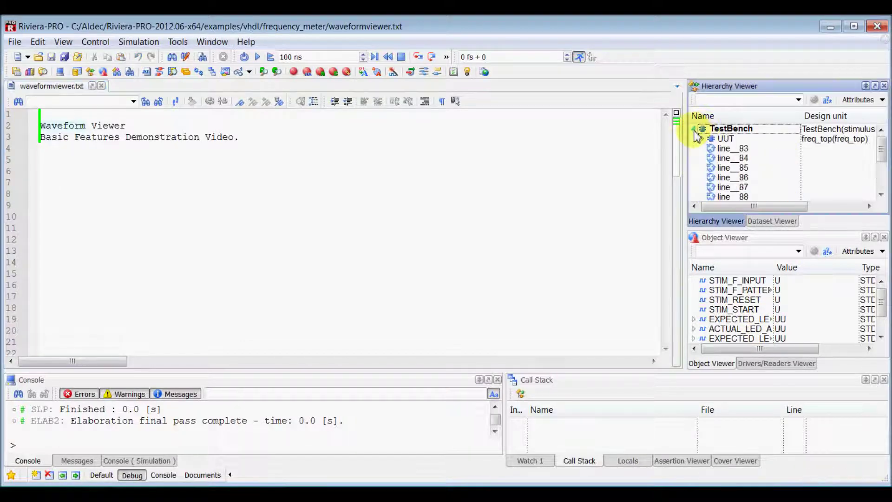
pyautogui.click(702, 139)
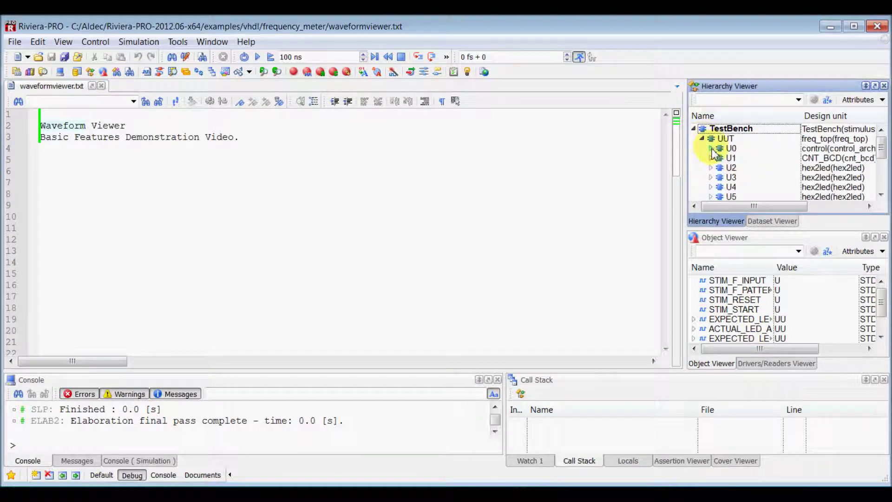
pyautogui.click(729, 150)
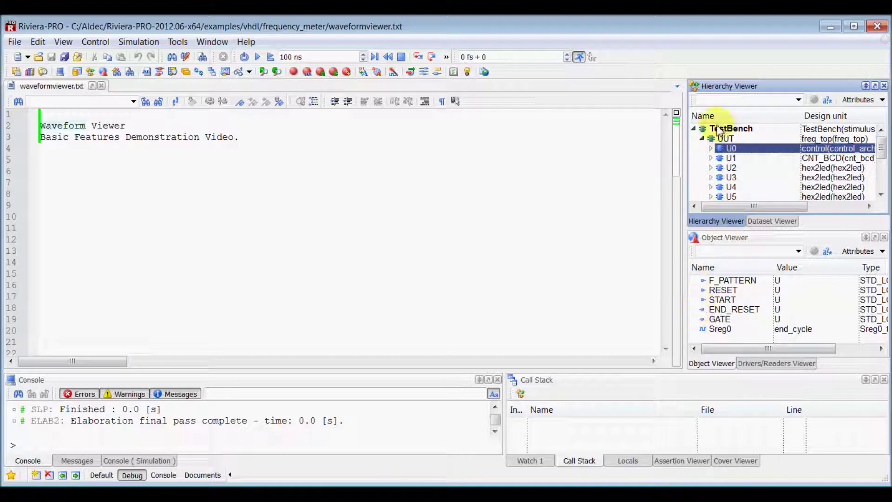
pyautogui.click(715, 129)
# Add all TestBench signals recursively to a new waveform, Untitled11.awc.
pyautogui.rightClick(716, 132)
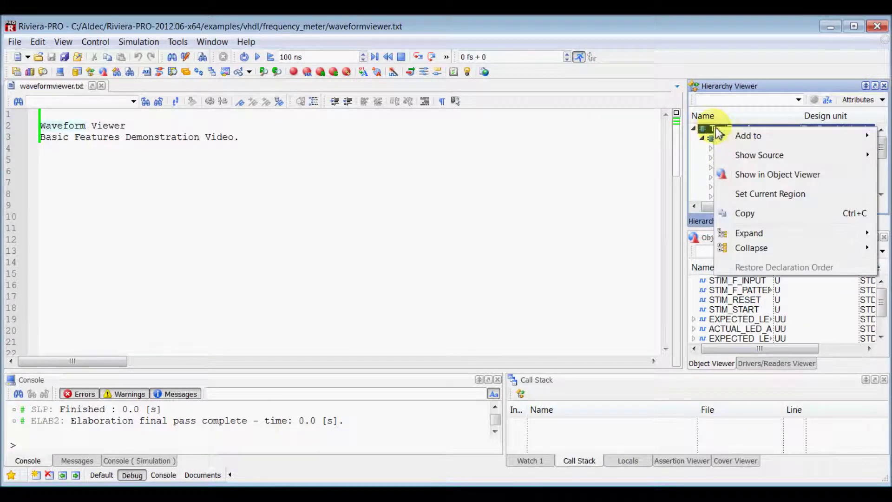
pyautogui.moveTo(738, 139)
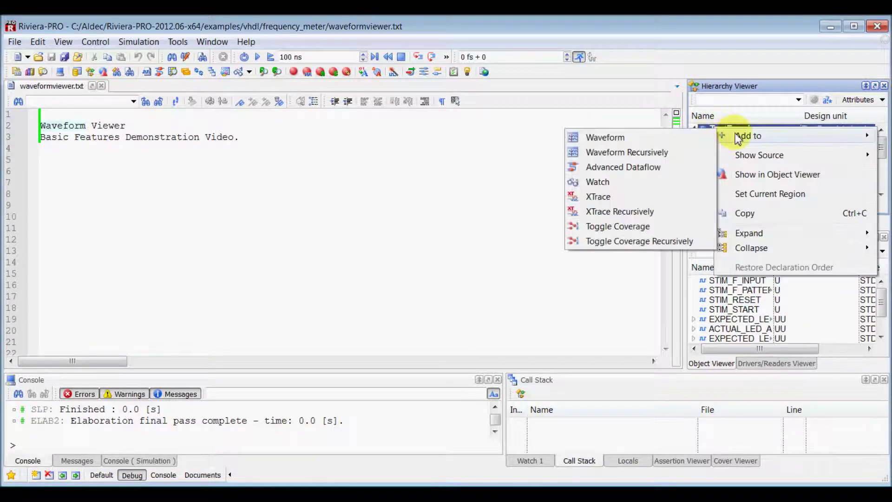
pyautogui.click(673, 154)
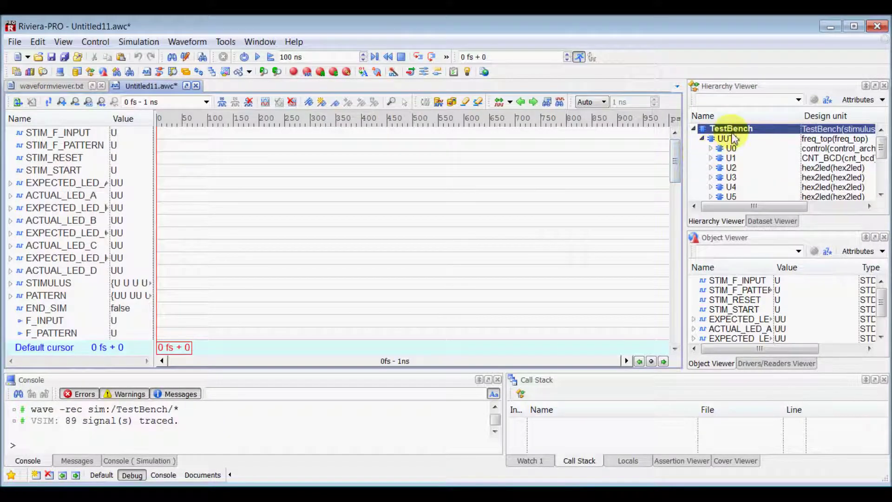
# Switch to the Documents layout so Untitled11.awc fills the workspace, and check signal value tooltips.
pyautogui.click(203, 475)
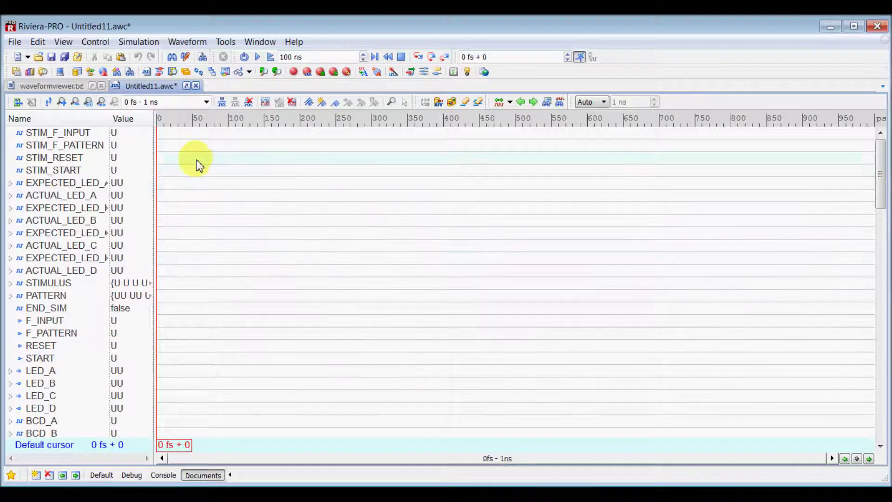
pyautogui.moveTo(135, 223)
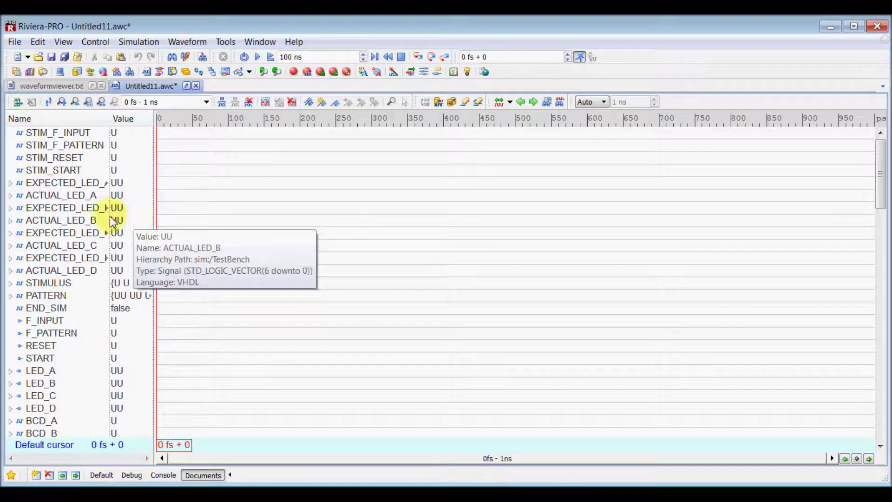
pyautogui.moveTo(81, 171)
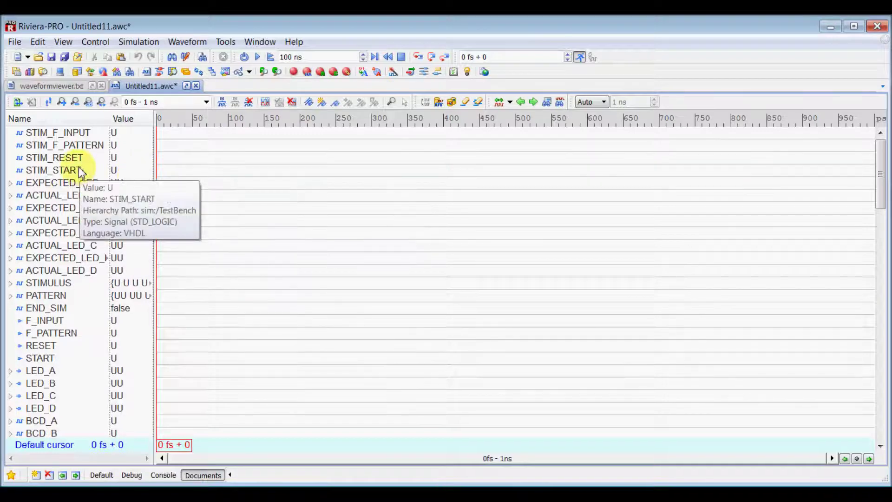
pyautogui.rightClick(92, 121)
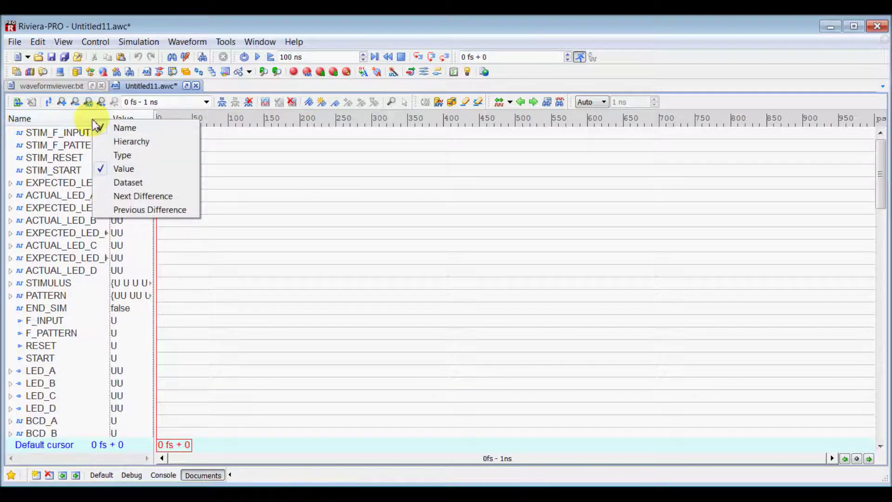
# Add a left-aligned Hierarchy column to the signal list, widened and placed before Name.
pyautogui.click(123, 146)
pyautogui.moveTo(155, 139); pyautogui.dragTo(244, 159)
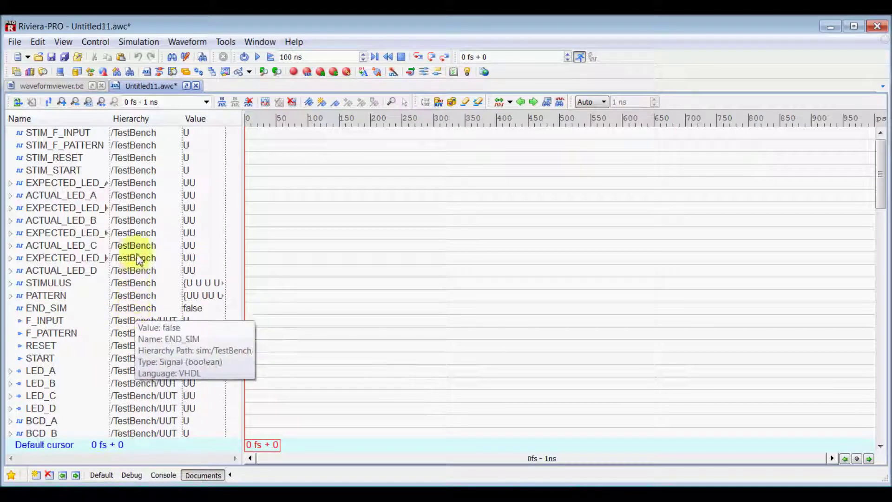
pyautogui.click(144, 120)
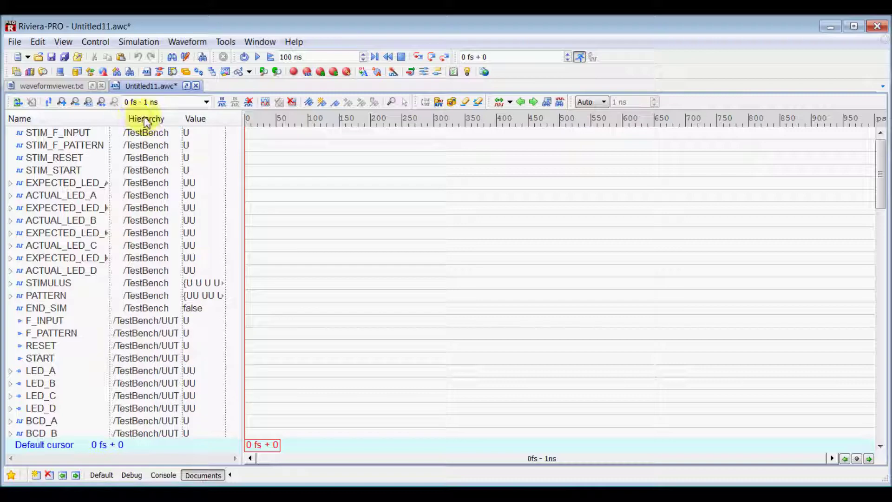
pyautogui.click(165, 122)
pyautogui.click(163, 122)
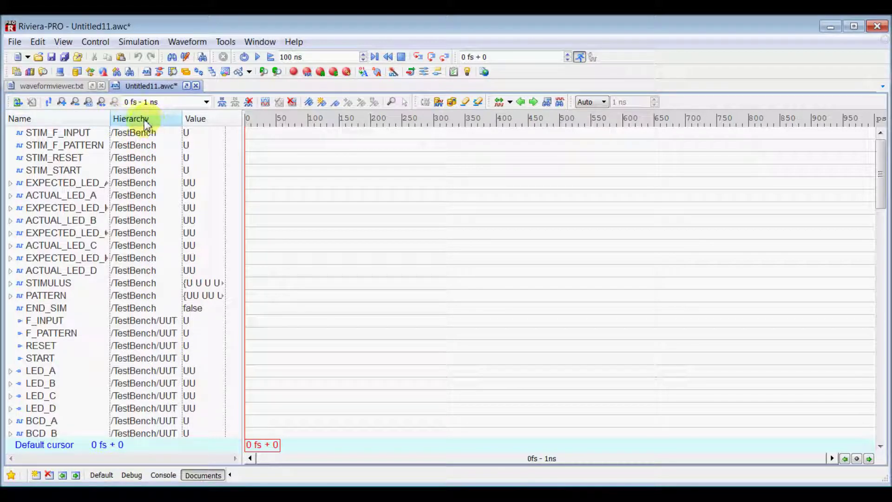
pyautogui.moveTo(146, 124); pyautogui.dragTo(40, 126)
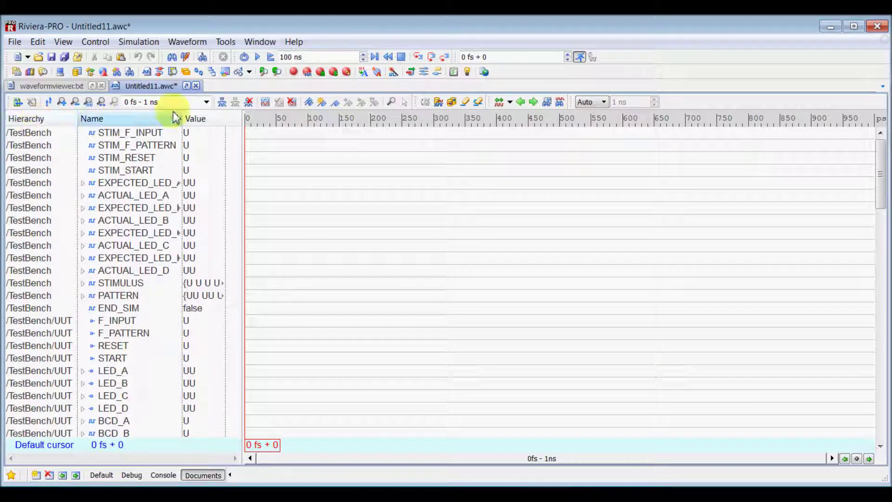
# Run the simulation to 28 350 ns and place the cursor at 14 200 ns.
pyautogui.click(258, 57)
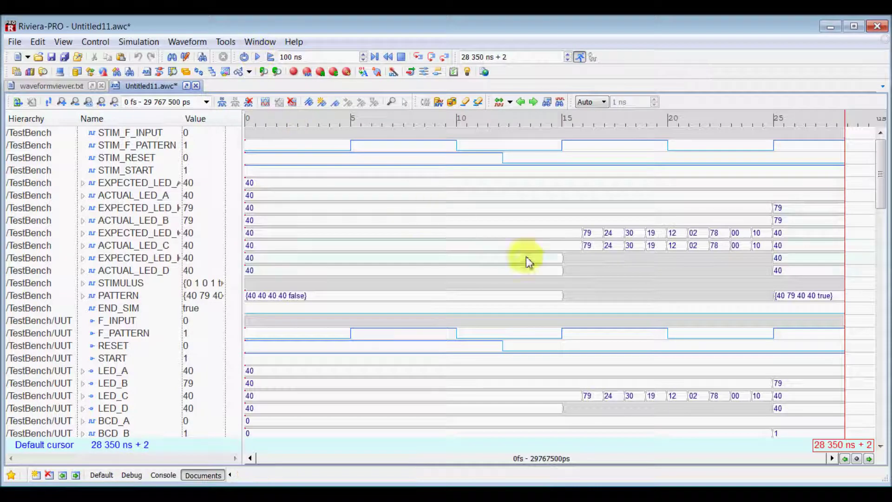
pyautogui.click(546, 283)
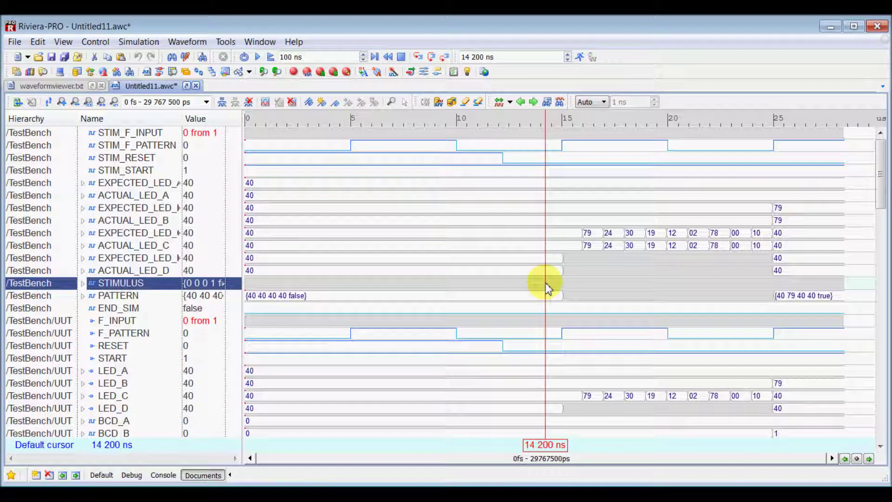
pyautogui.keyDown('ctrl'); pyautogui.scroll(3, 546, 288); pyautogui.keyUp('ctrl')
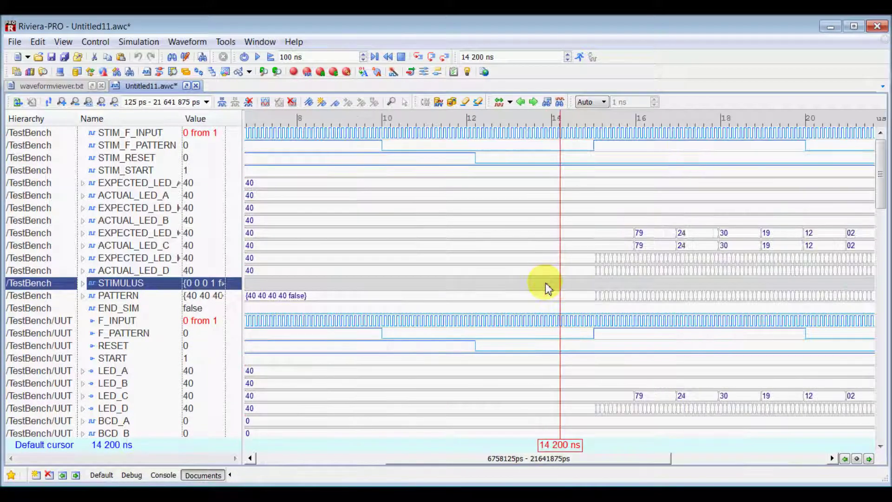
pyautogui.keyDown('ctrl'); pyautogui.scroll(-3, 545, 286); pyautogui.keyUp('ctrl')
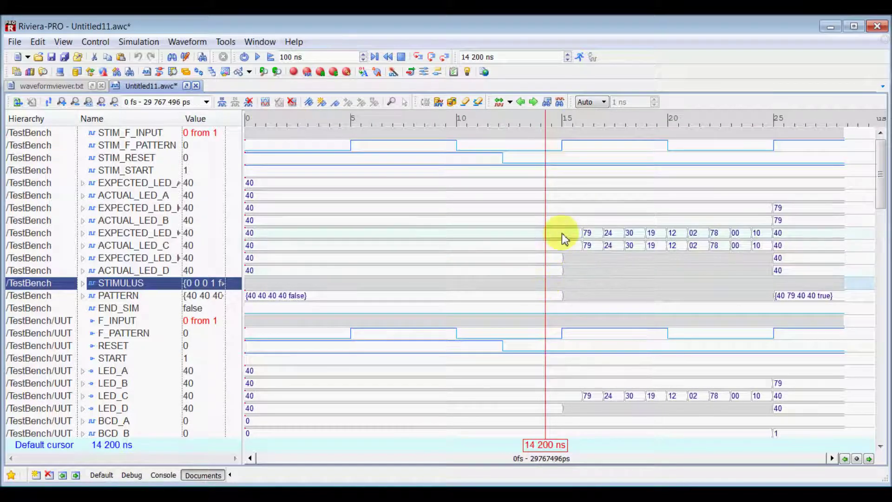
pyautogui.moveTo(566, 229); pyautogui.dragTo(594, 231)
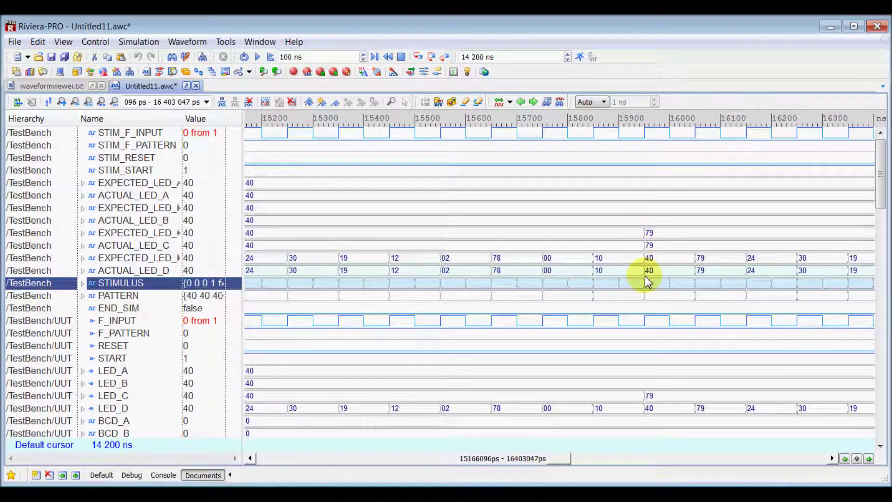
pyautogui.moveTo(647, 281)
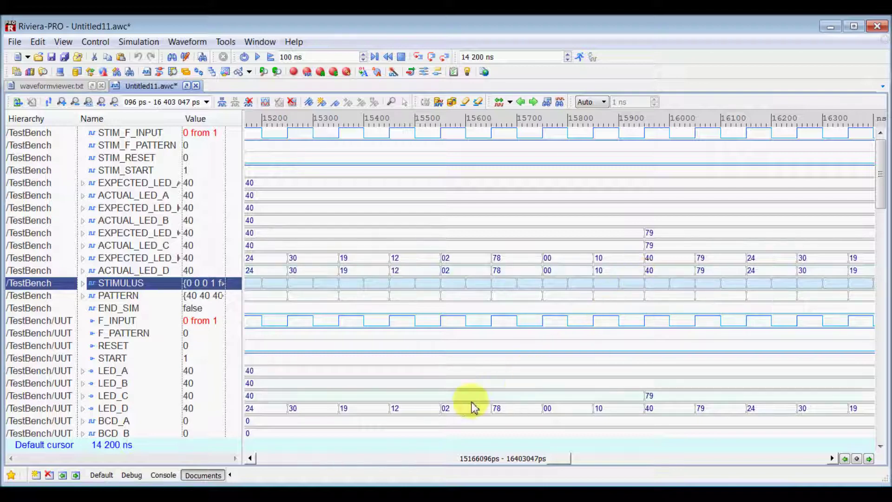
pyautogui.click(449, 396)
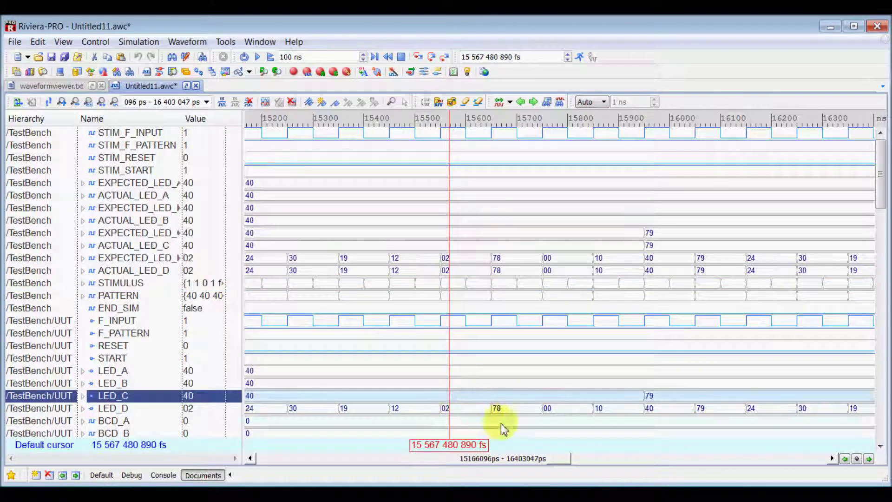
# Add a second cursor and snap the default cursor to the 15 350 ns transition.
pyautogui.rightClick(522, 447)
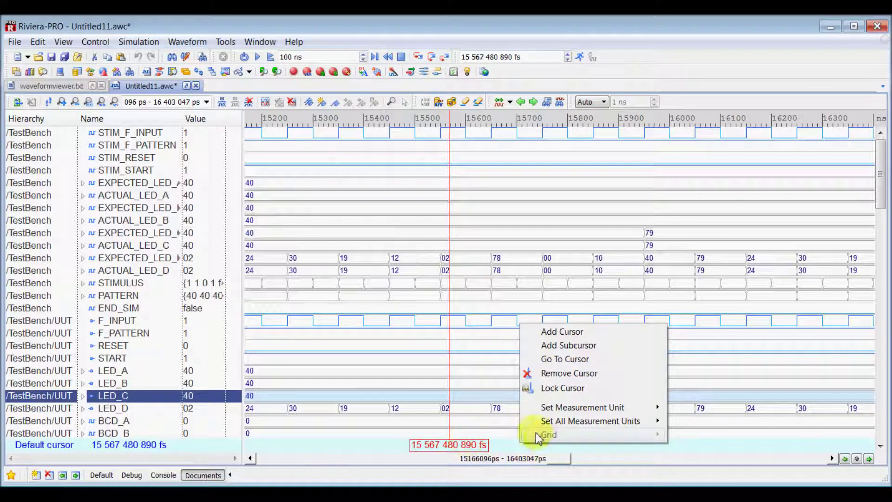
pyautogui.click(553, 332)
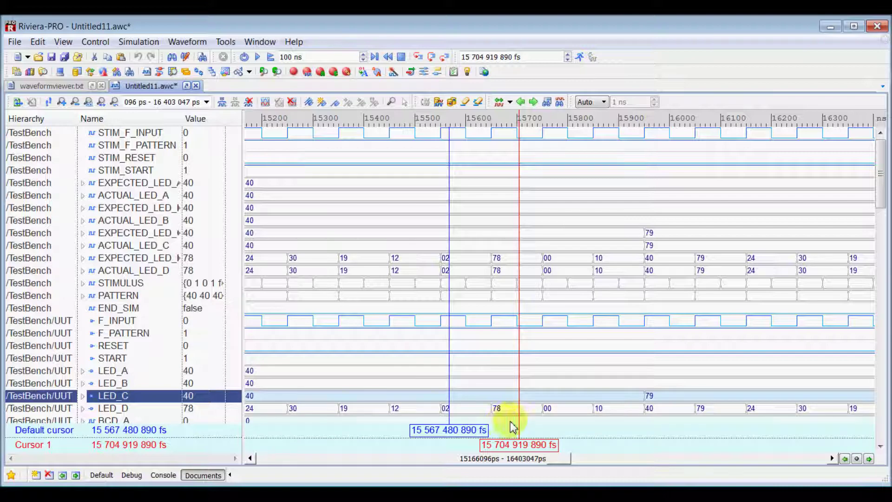
pyautogui.click(446, 428)
pyautogui.click(433, 416)
pyautogui.moveTo(432, 416); pyautogui.dragTo(346, 415)
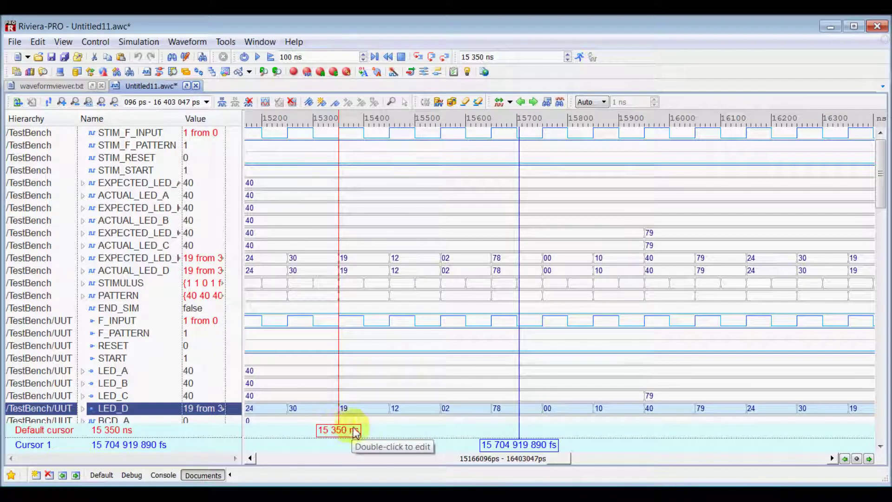
pyautogui.rightClick(352, 432)
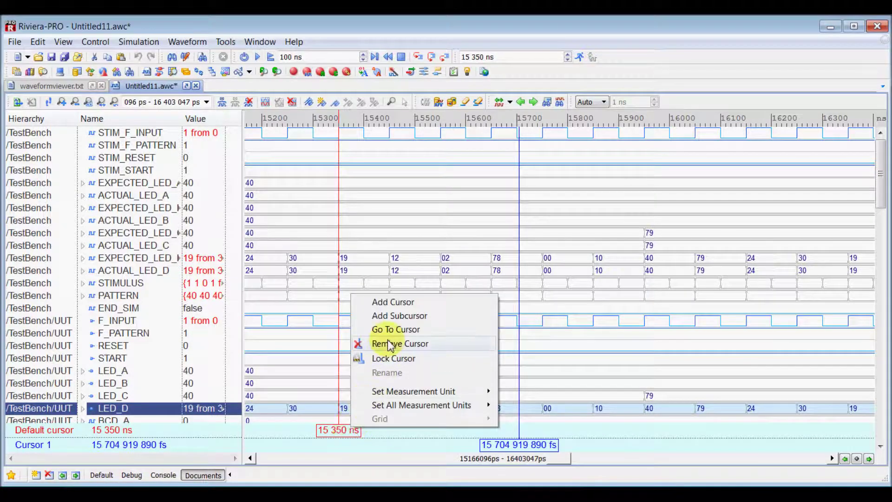
pyautogui.click(393, 316)
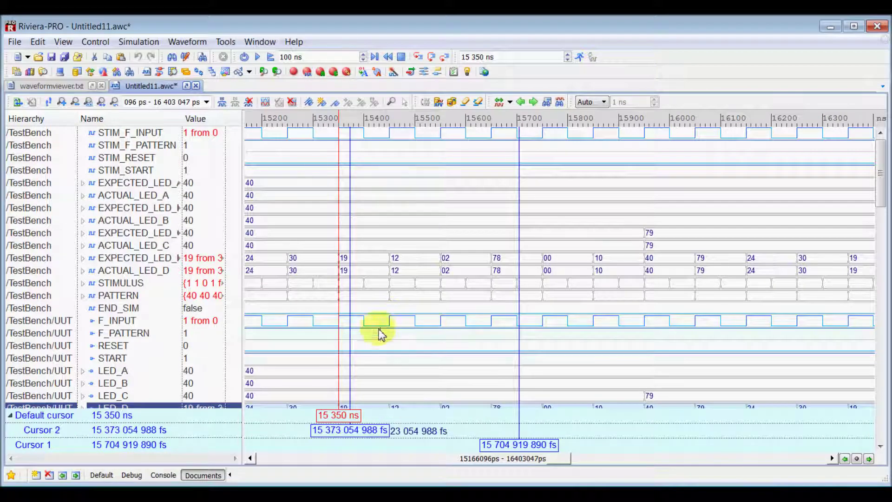
pyautogui.moveTo(352, 358); pyautogui.dragTo(467, 355)
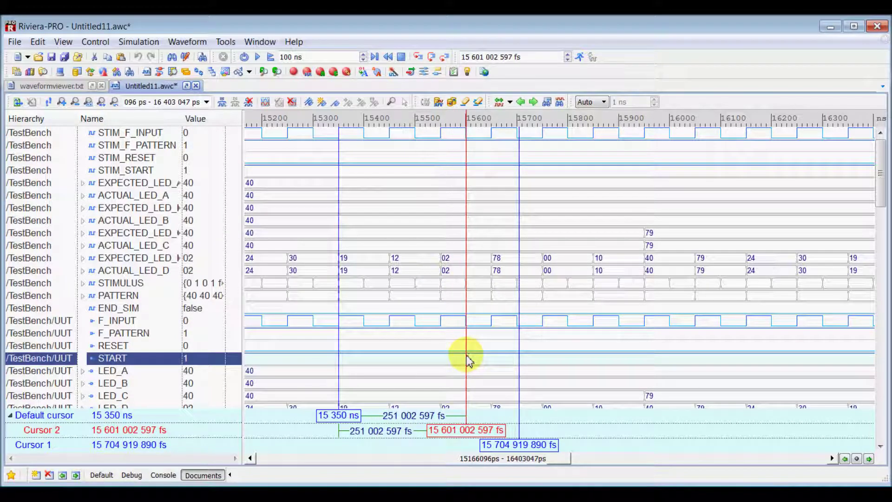
# Shift the cursor pair earlier, show their spacing as 3.98402 MHz, and delete F_PATTERN.
pyautogui.moveTo(467, 361)
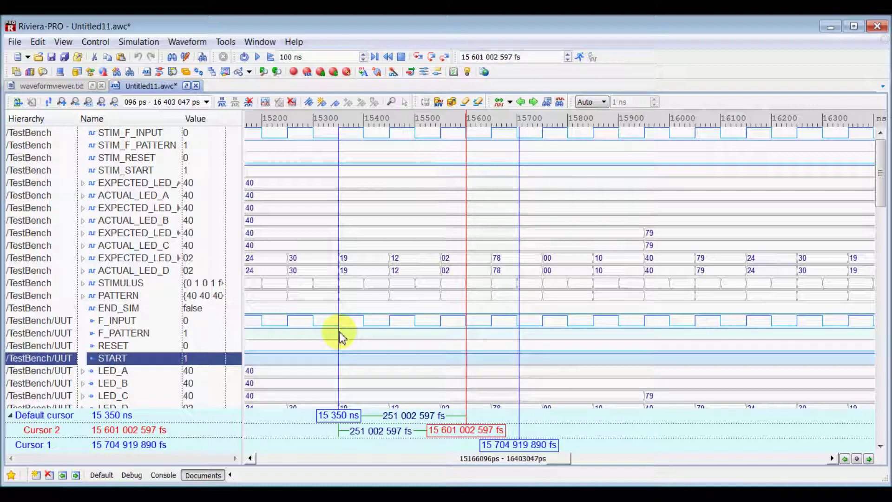
pyautogui.moveTo(339, 333); pyautogui.dragTo(288, 334)
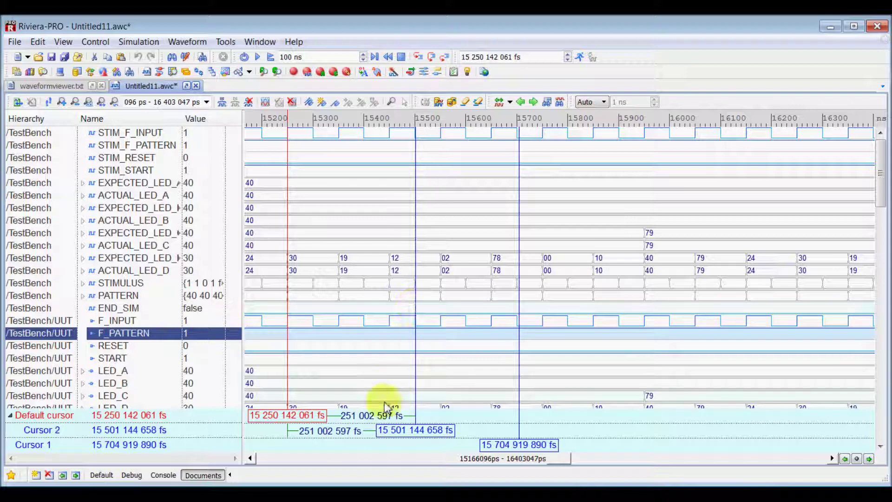
pyautogui.rightClick(368, 420)
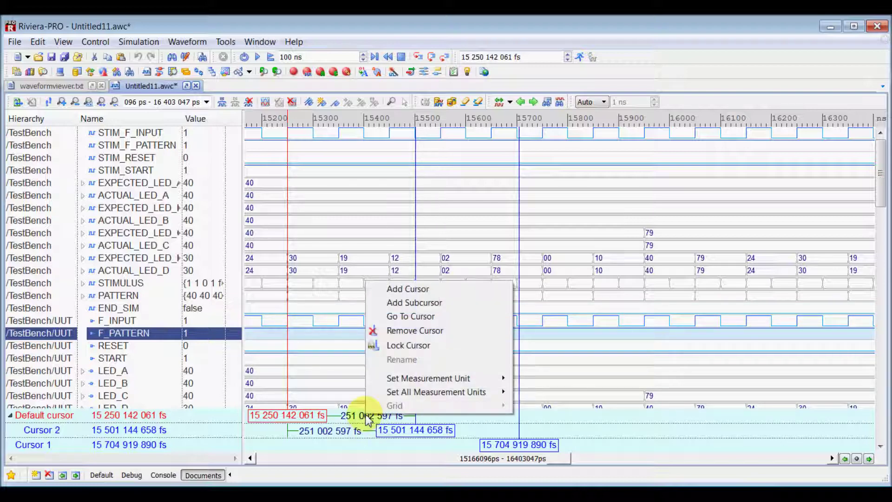
pyautogui.moveTo(479, 393)
pyautogui.click(535, 409)
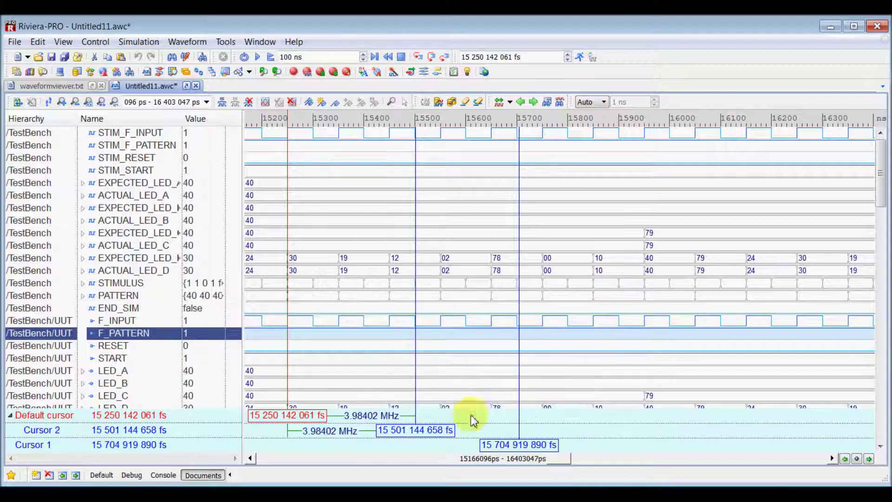
pyautogui.press('Delete')
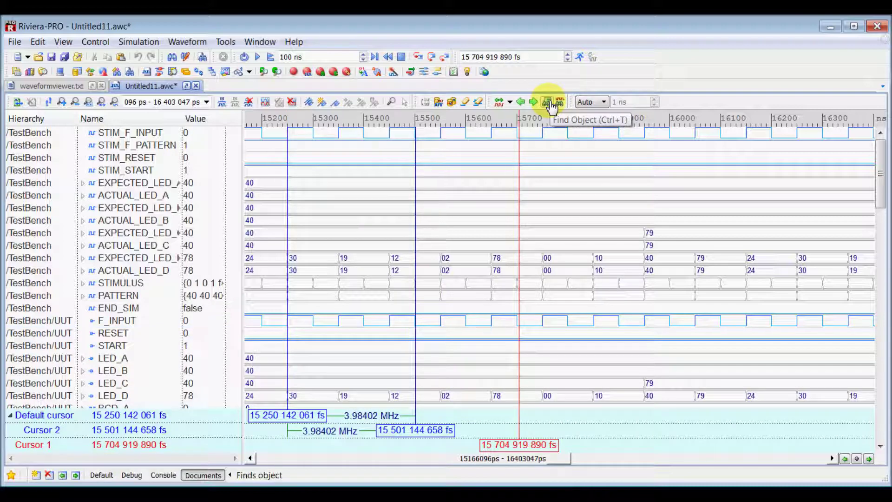
# Search for the object START to locate /TestBench/UUT START, then close Find.
pyautogui.click(550, 103)
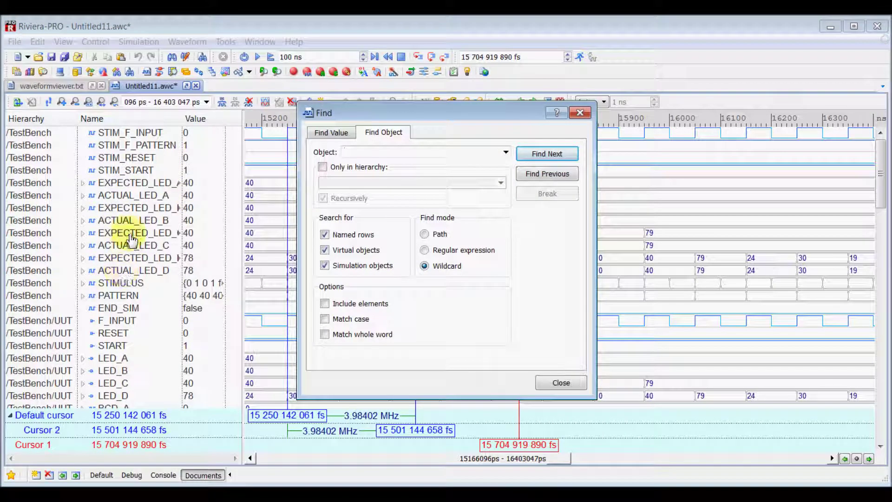
pyautogui.click(365, 153)
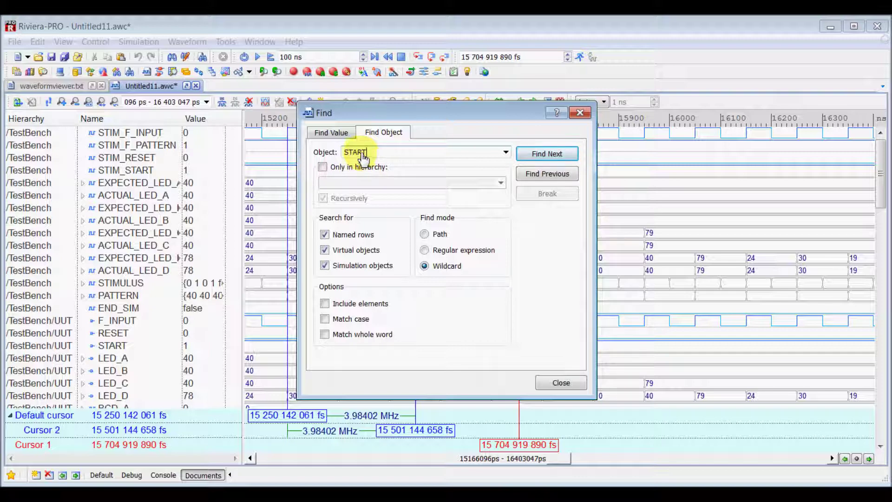
pyautogui.click(546, 154)
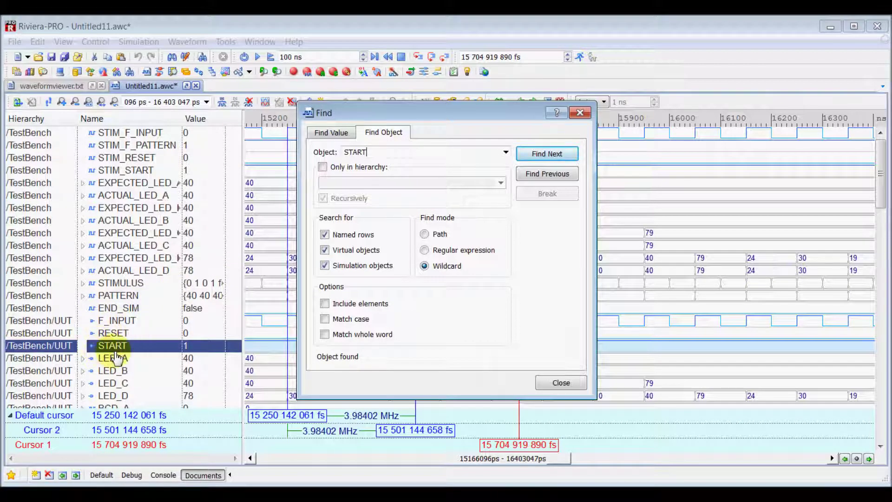
pyautogui.click(556, 382)
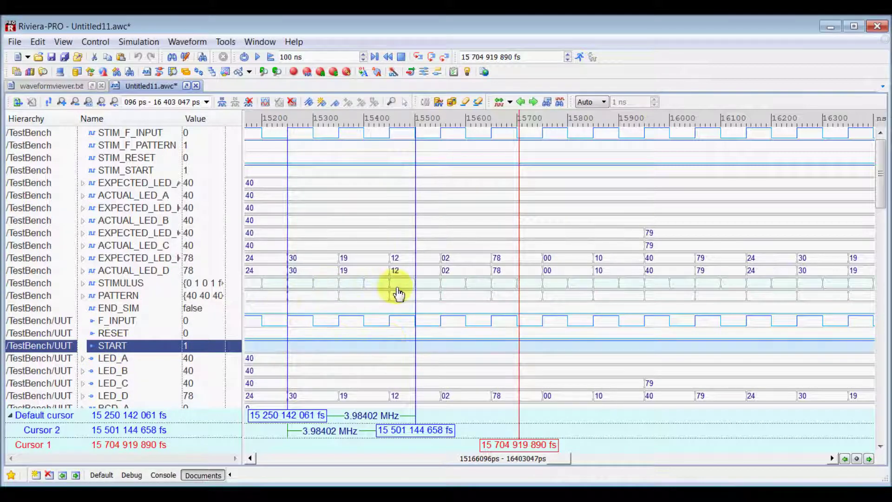
pyautogui.keyDown('ctrl'); pyautogui.scroll(-1, 398, 294); pyautogui.keyUp('ctrl')
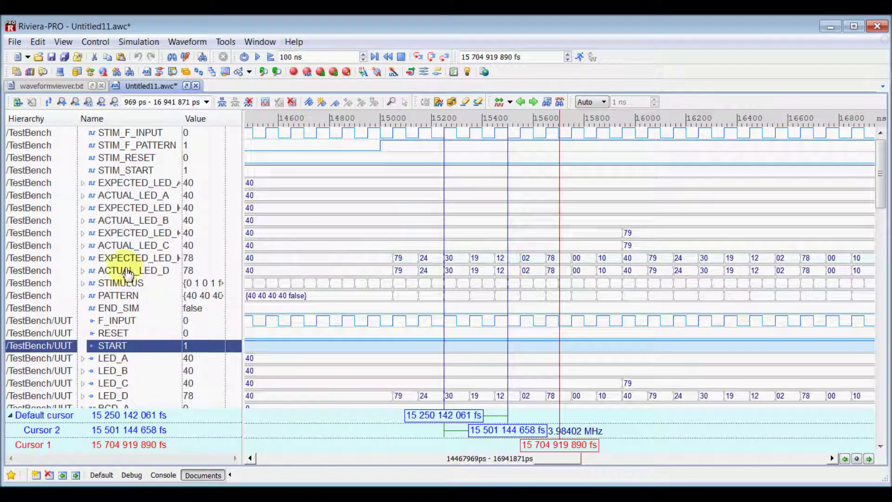
# Find the next value 24 on EXPECTED_LED_D, moving Cursor 1 to 16 150 ns.
pyautogui.click(143, 261)
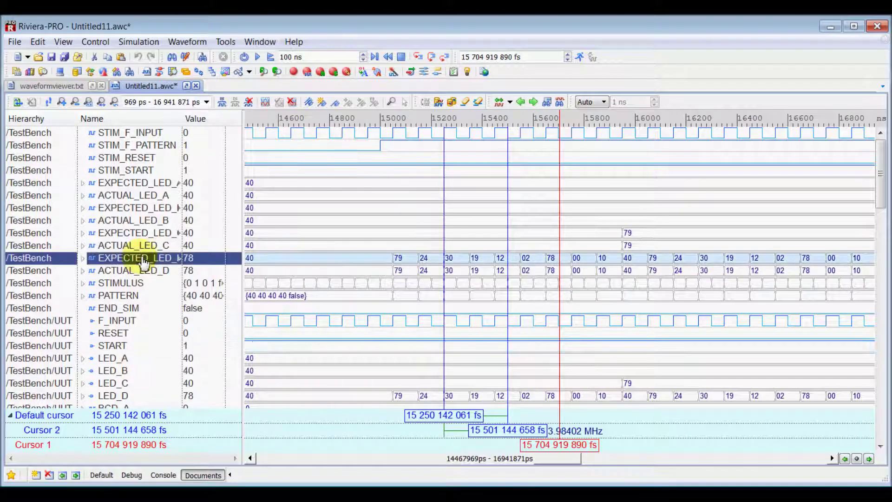
pyautogui.click(560, 102)
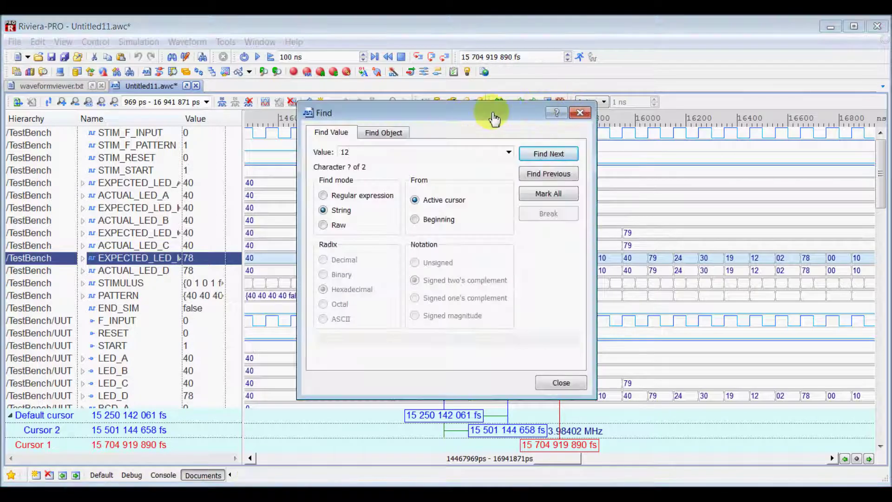
pyautogui.moveTo(494, 119); pyautogui.dragTo(274, 117)
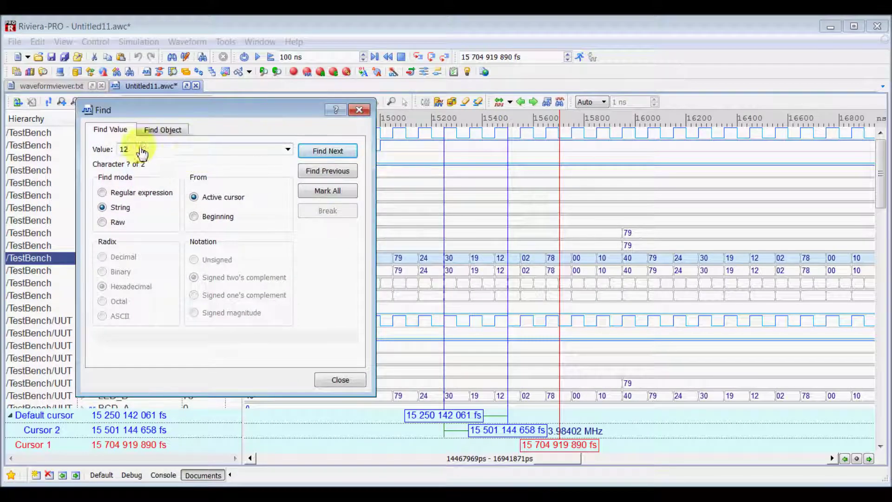
pyautogui.moveTo(141, 153); pyautogui.dragTo(109, 147)
pyautogui.write('24')
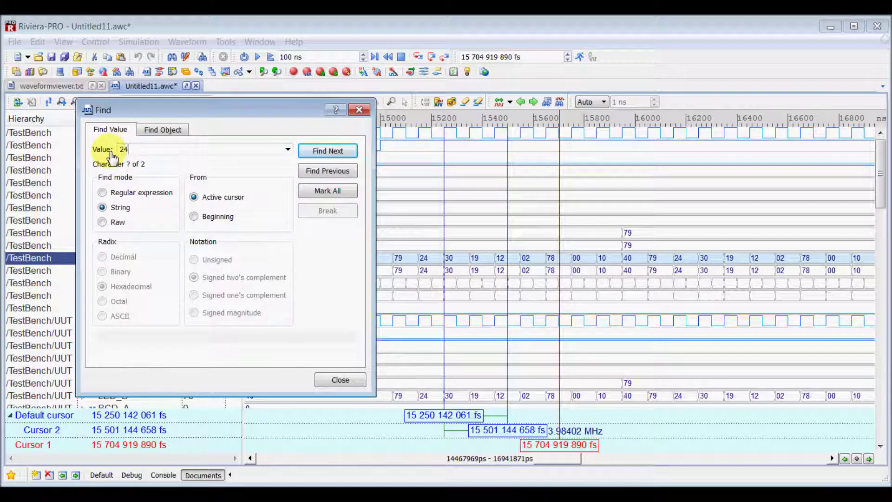
pyautogui.click(328, 153)
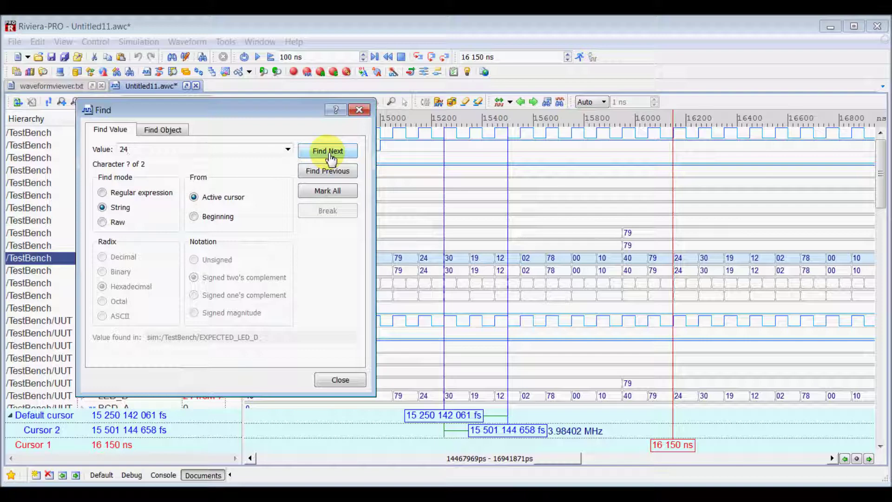
pyautogui.click(341, 380)
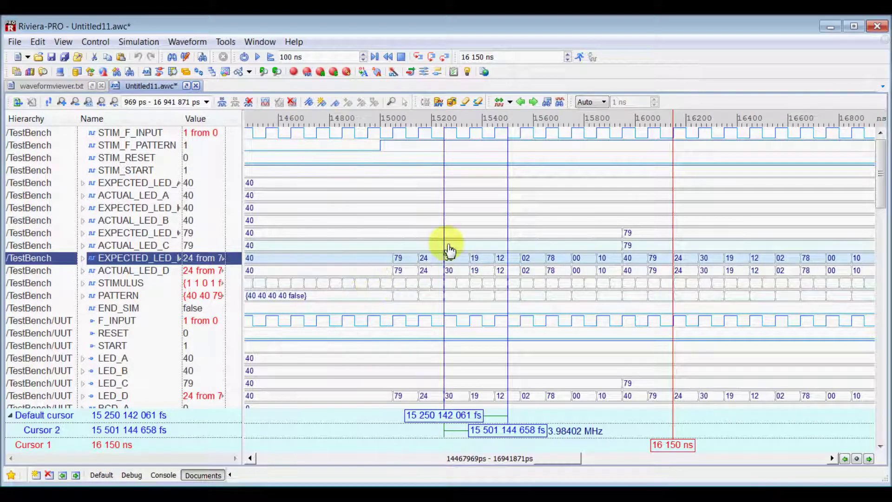
# Select STIM_F_PATTERN and place Cursor 1 at about 14 868 ns.
pyautogui.click(152, 146)
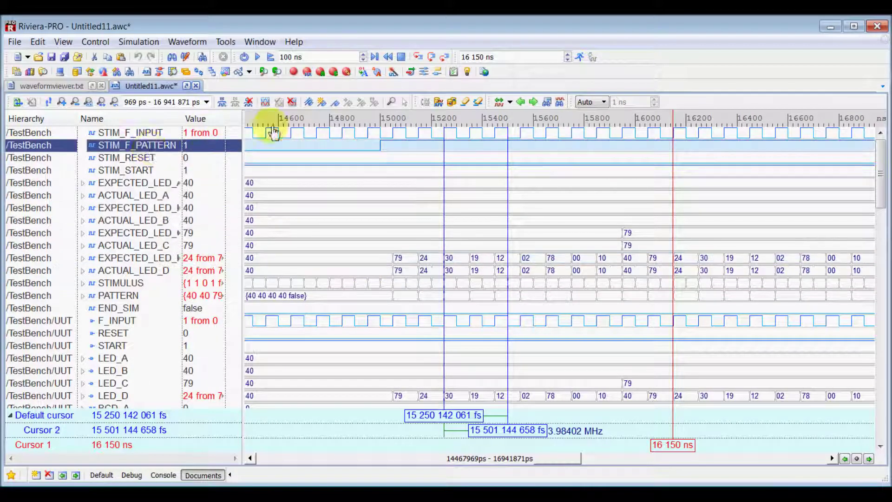
pyautogui.click(382, 147)
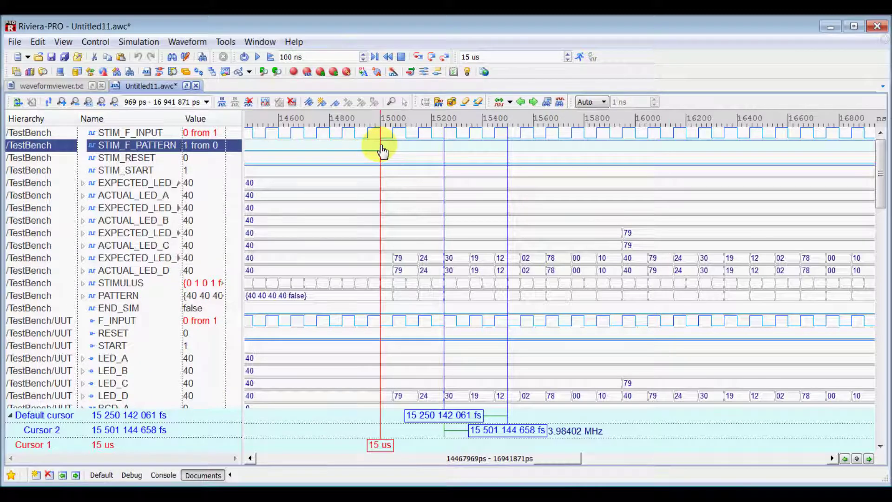
pyautogui.click(346, 147)
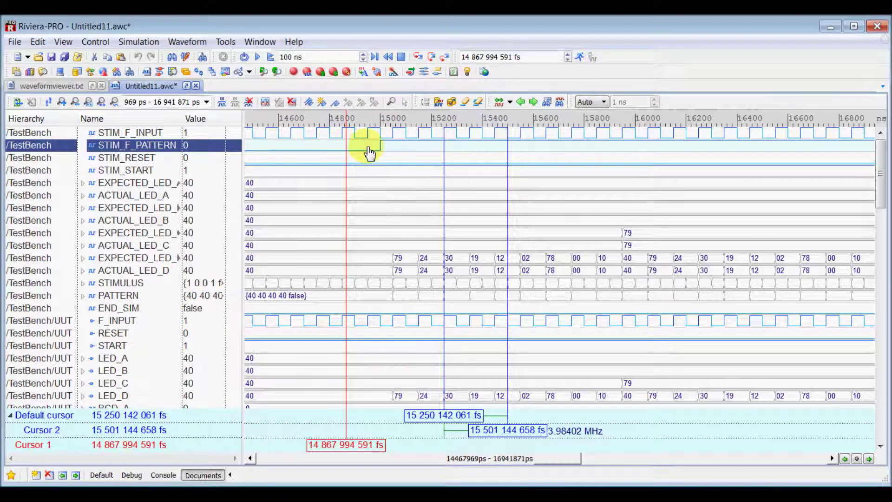
# Browse by rising edges, stepping Cursor 1 forward and back to 0 fs on STIM_RESET.
pyautogui.click(511, 102)
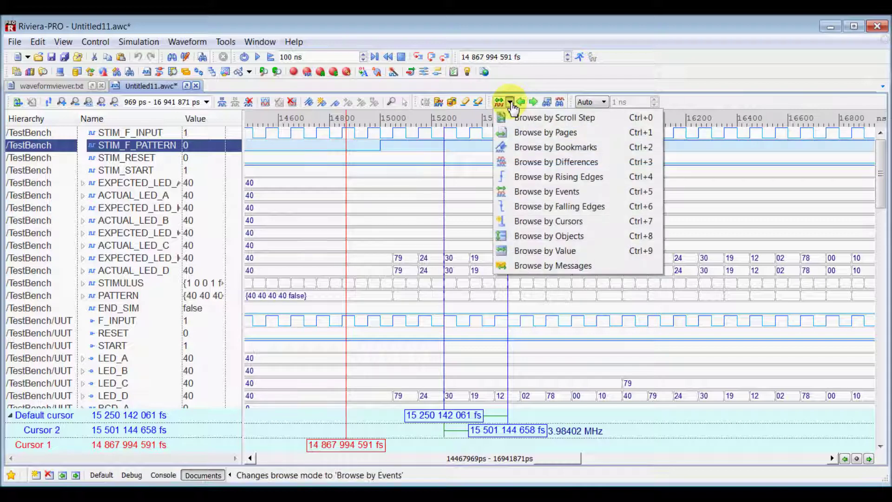
pyautogui.click(539, 184)
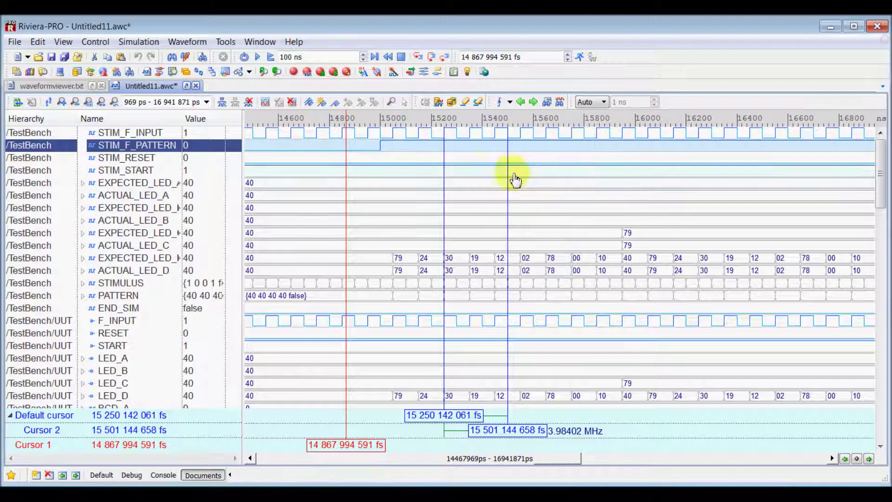
pyautogui.click(534, 102)
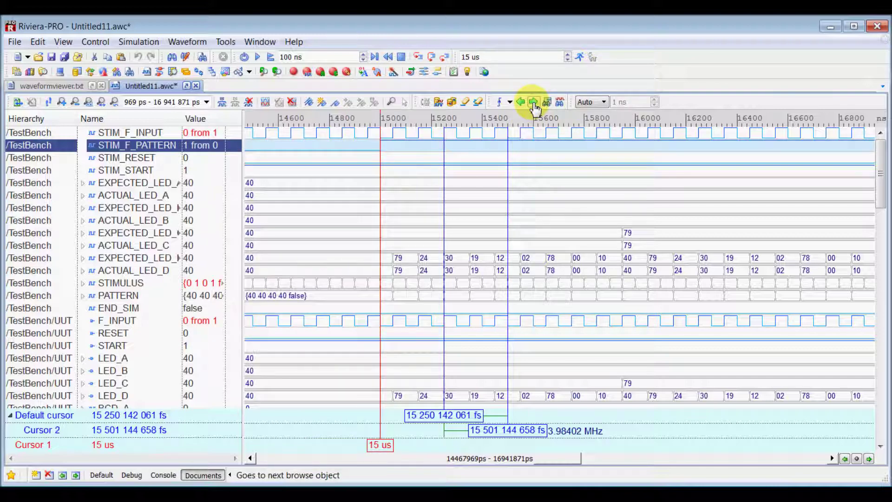
pyautogui.click(378, 160)
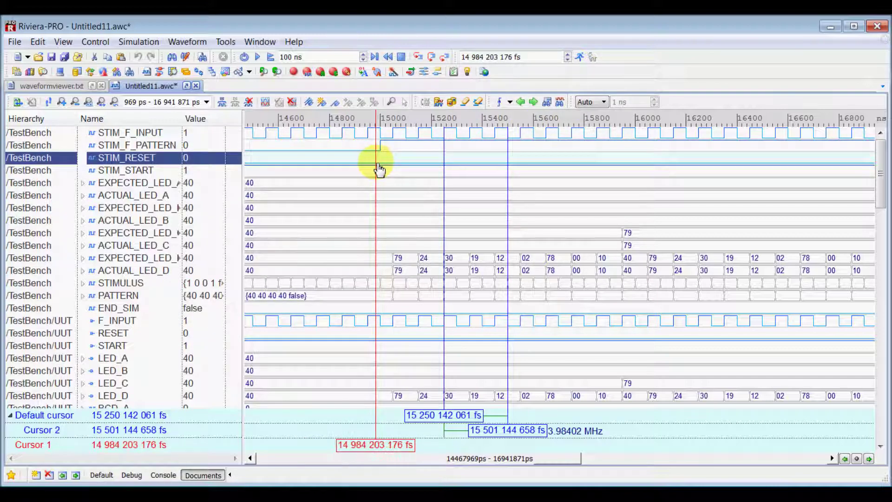
pyautogui.click(380, 169)
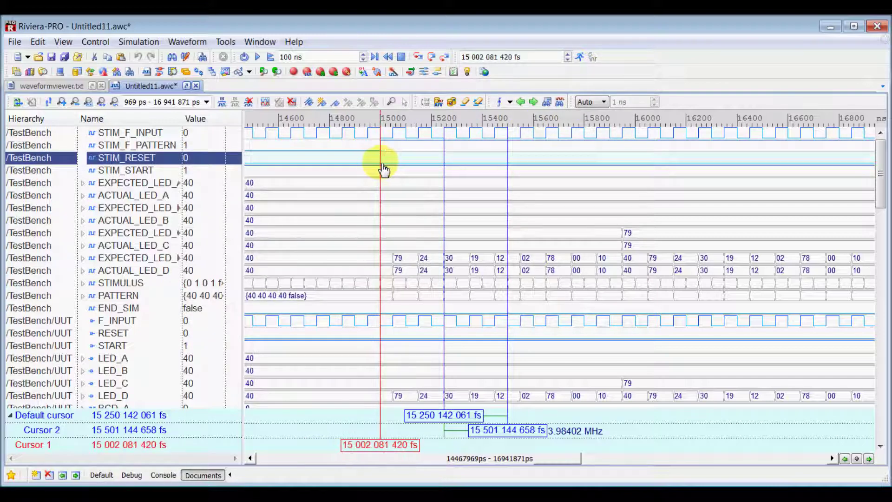
pyautogui.click(521, 104)
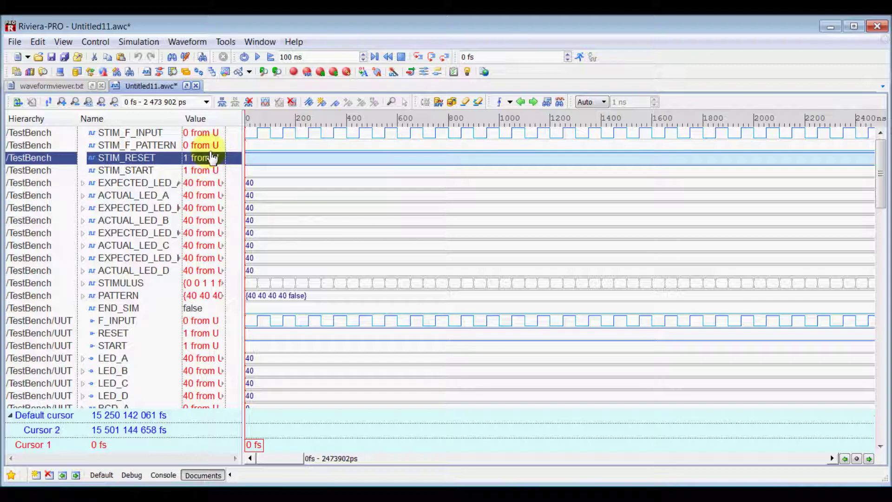
# Switch browsing to signal events and step Cursor 1 to the STIM_RESET change at 12 200 ns.
pyautogui.click(509, 102)
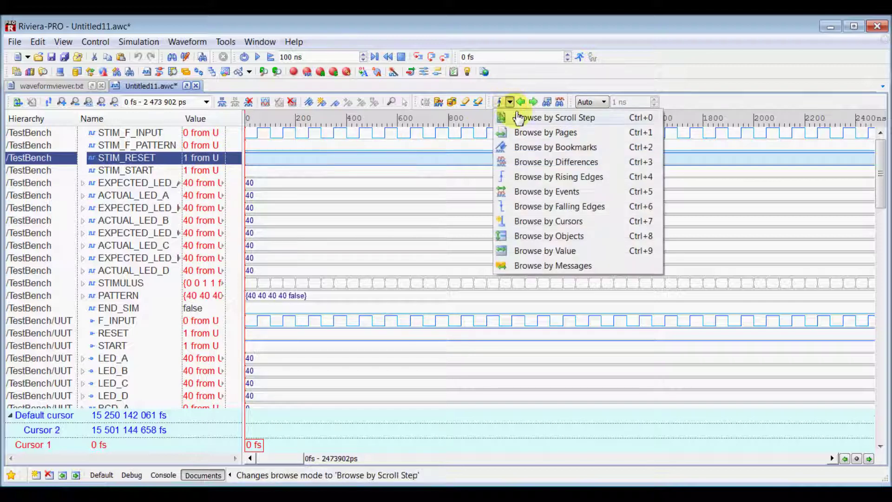
pyautogui.click(534, 193)
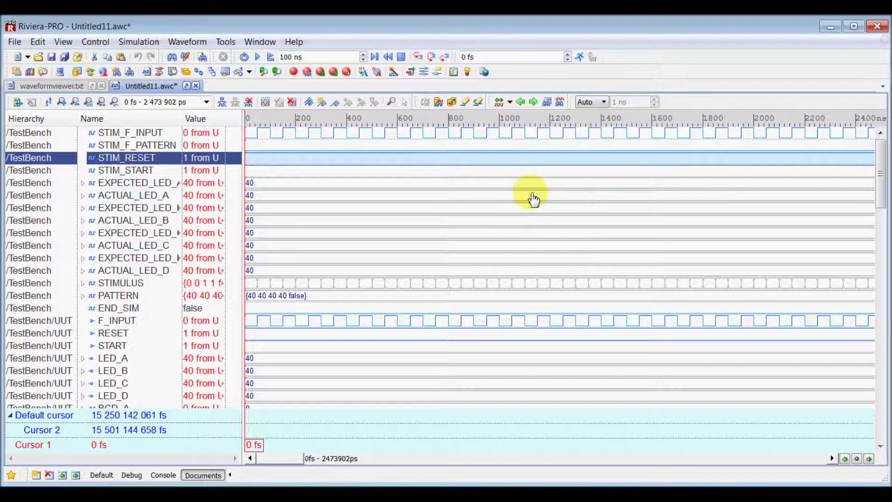
pyautogui.click(534, 102)
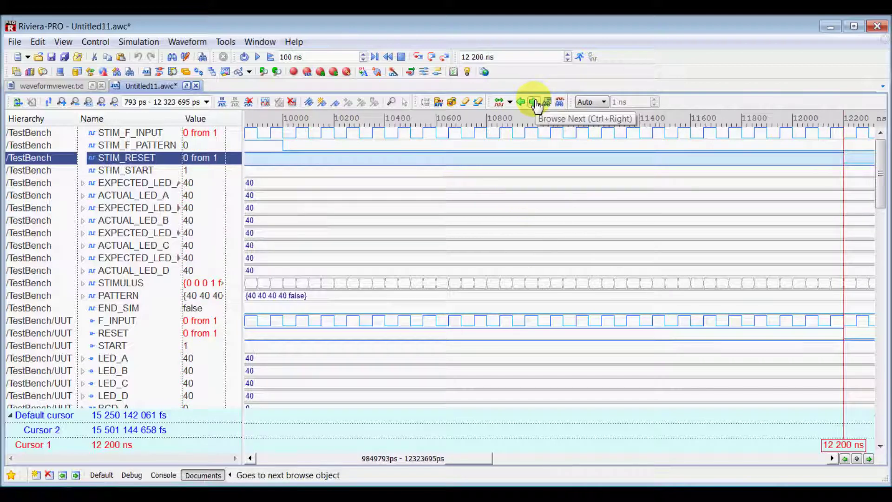
pyautogui.click(509, 102)
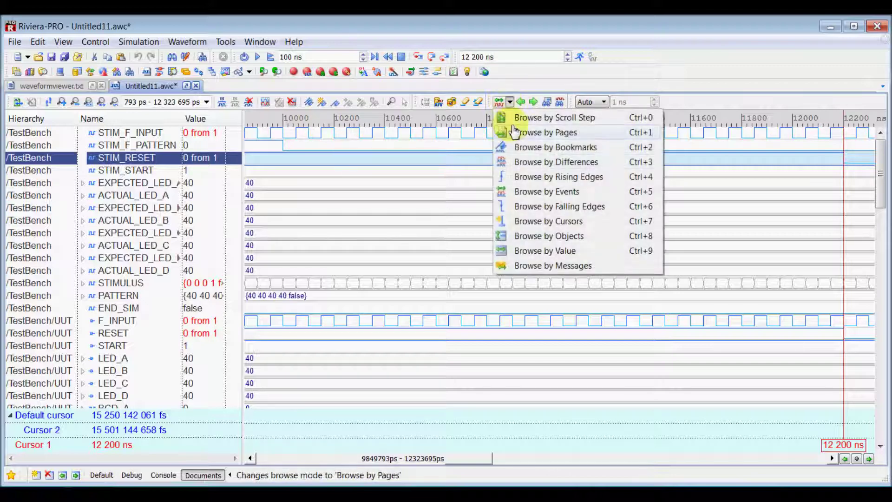
pyautogui.click(549, 162)
pyautogui.click(453, 195)
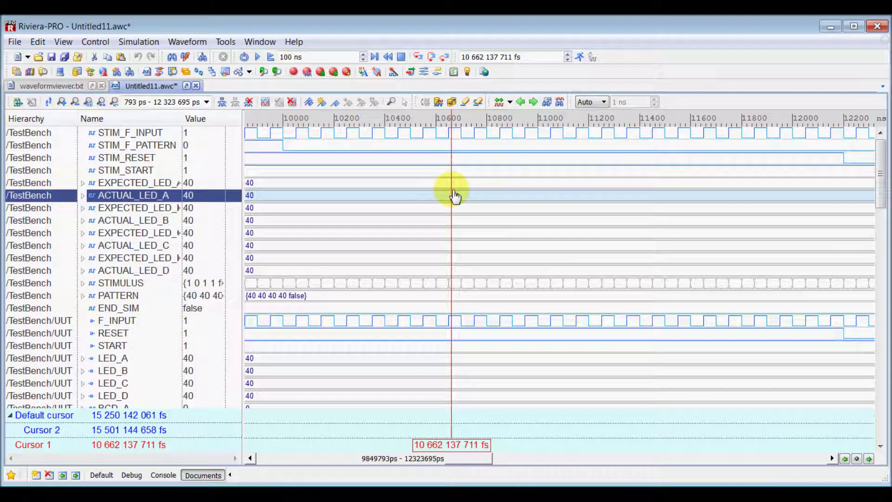